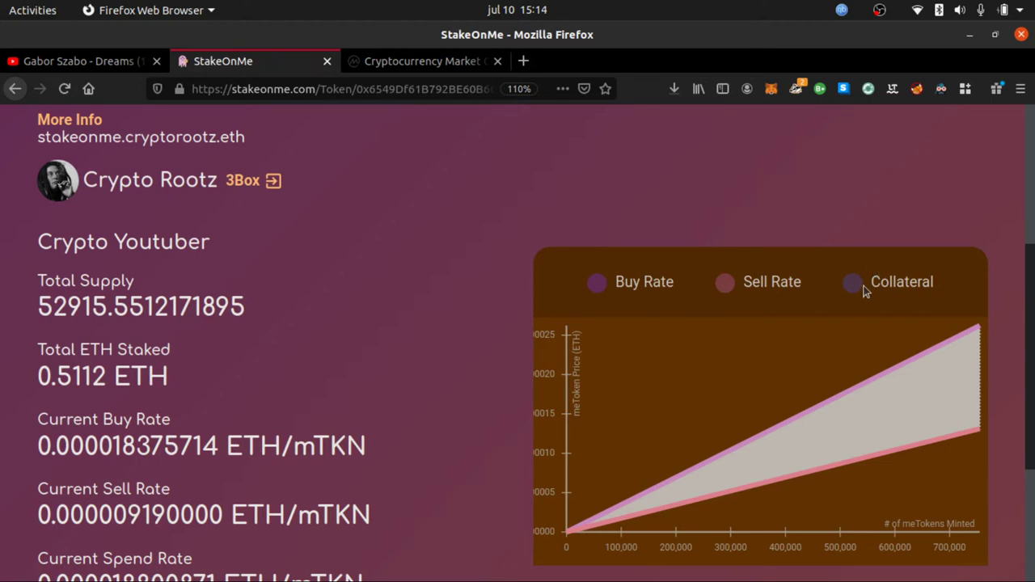
Step: Open MetaMask over the ROOTZ page and start a send, reaching the Add Recipient screen
scroll(857, 291, up, 2)
scroll(857, 292, up, 2)
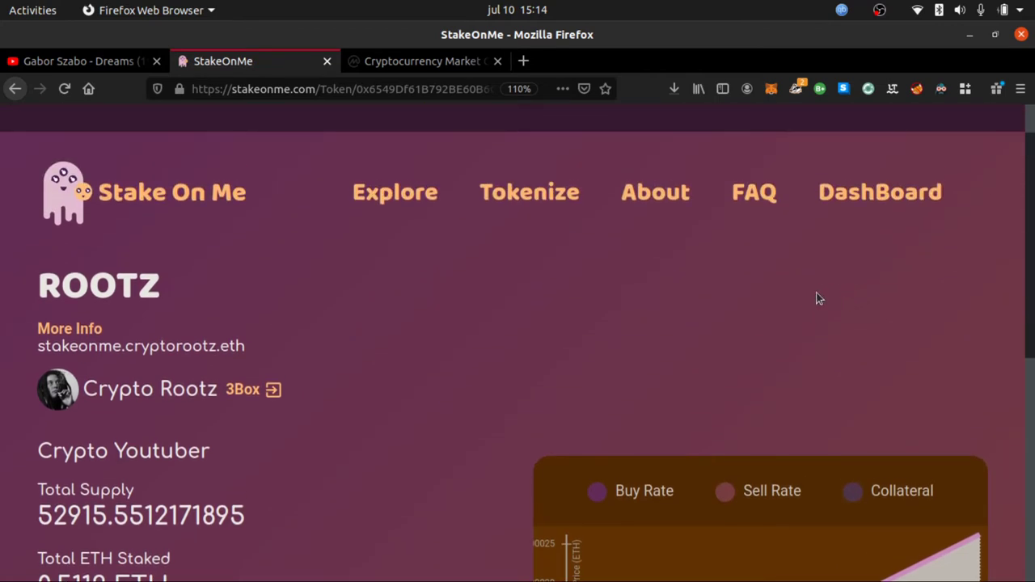
scroll(338, 328, down, 1)
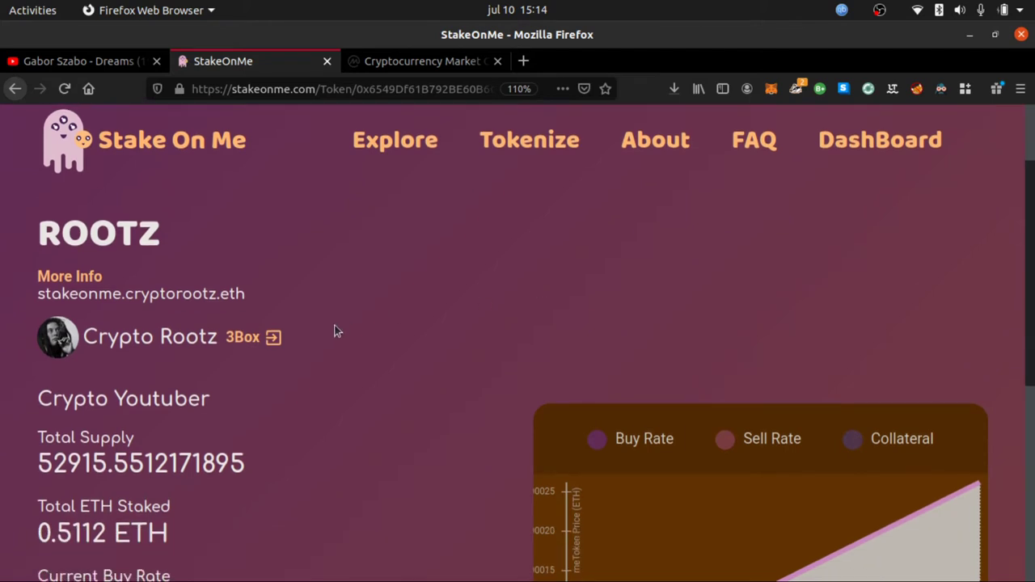
scroll(338, 331, down, 1)
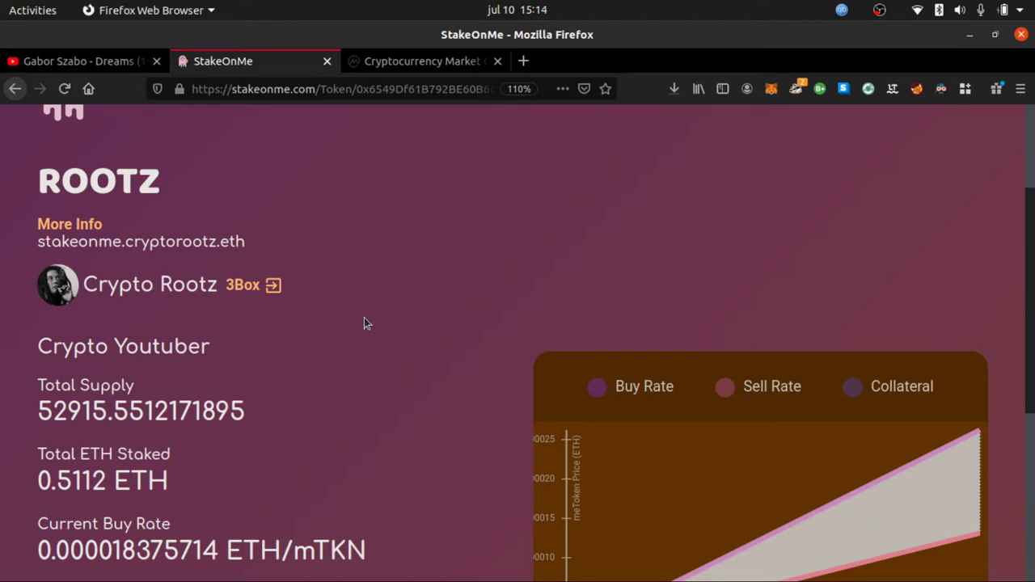
scroll(365, 330, down, 1)
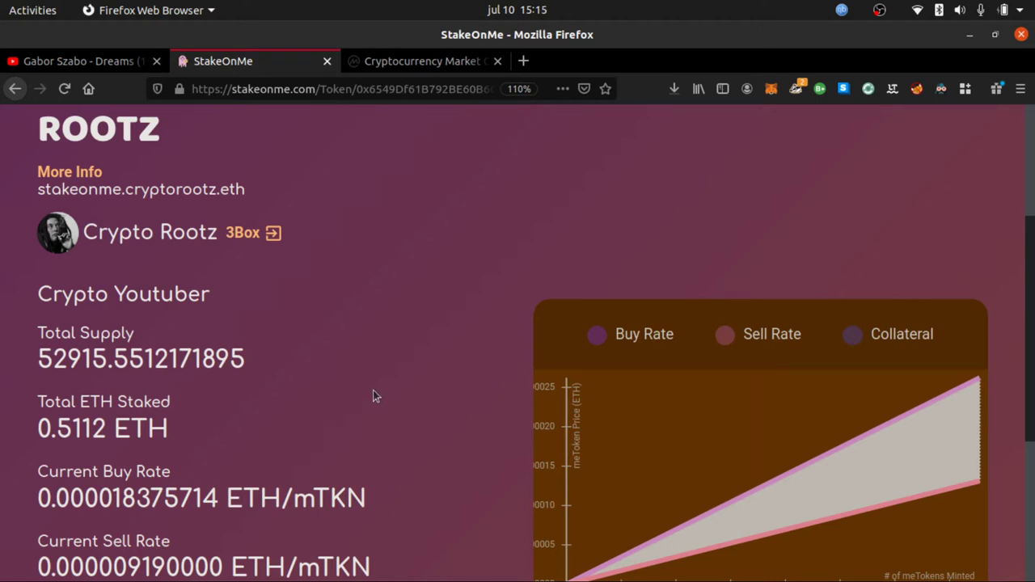
scroll(375, 394, down, 5)
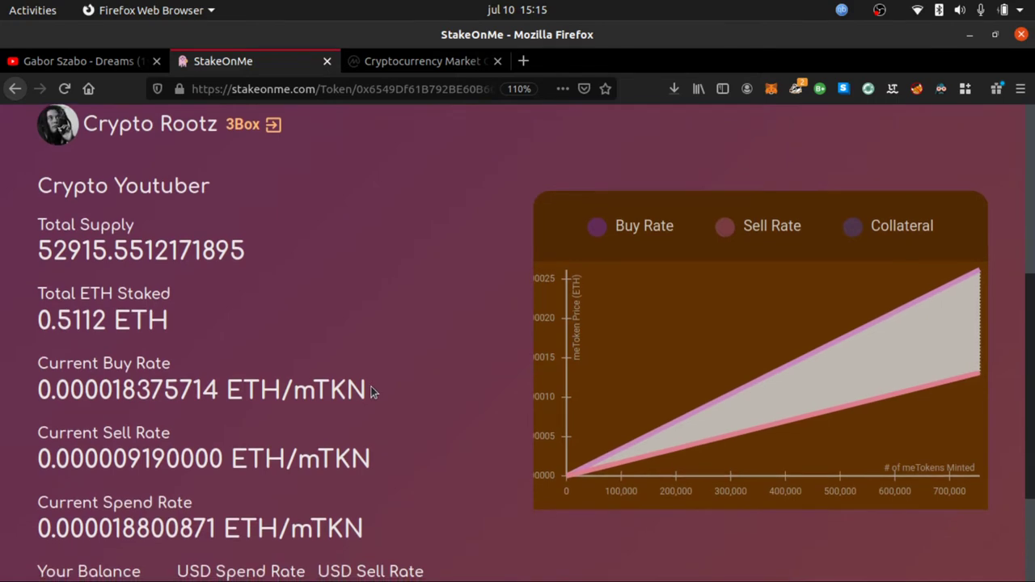
scroll(447, 403, up, 3)
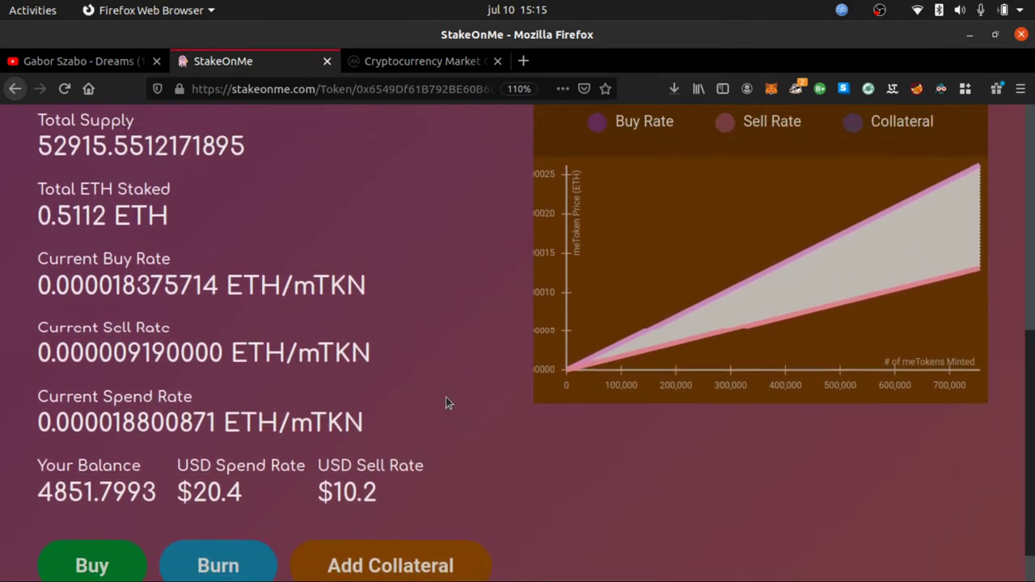
scroll(446, 403, up, 2)
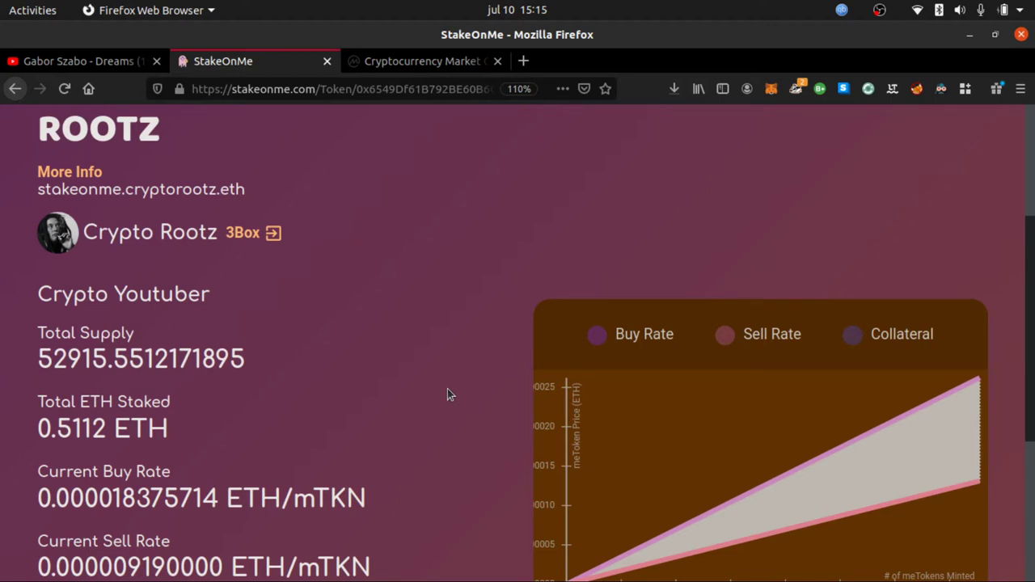
click(773, 90)
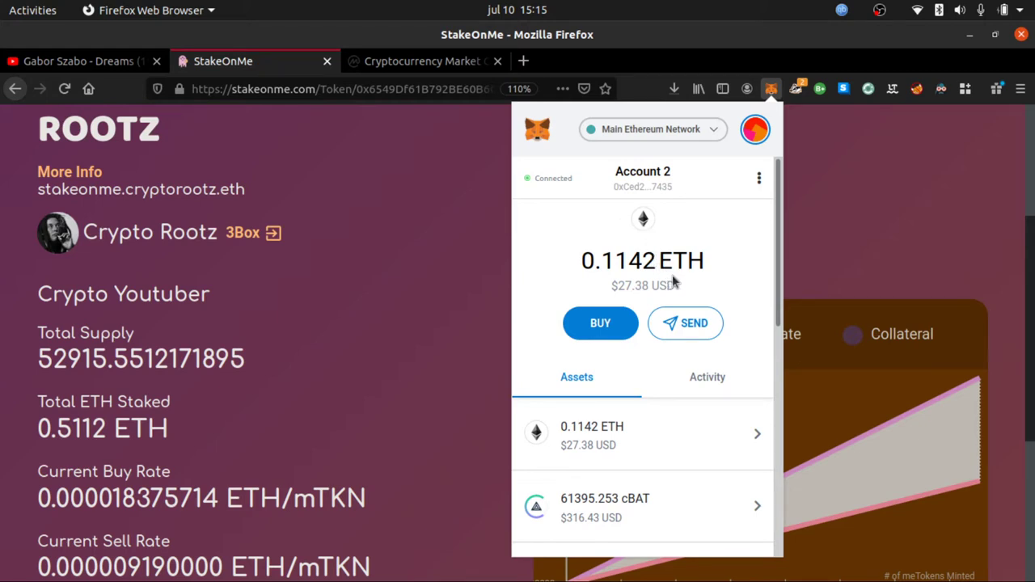
click(689, 330)
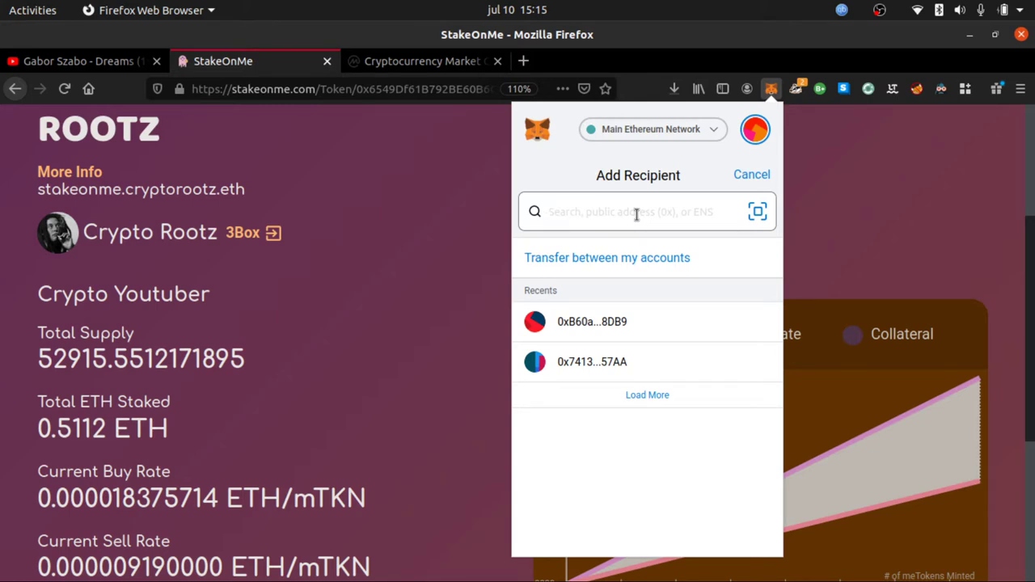
Step: Enter hustle.cryptorootz.eth as the recipient and select its resolved ENS result
text(hustle.)
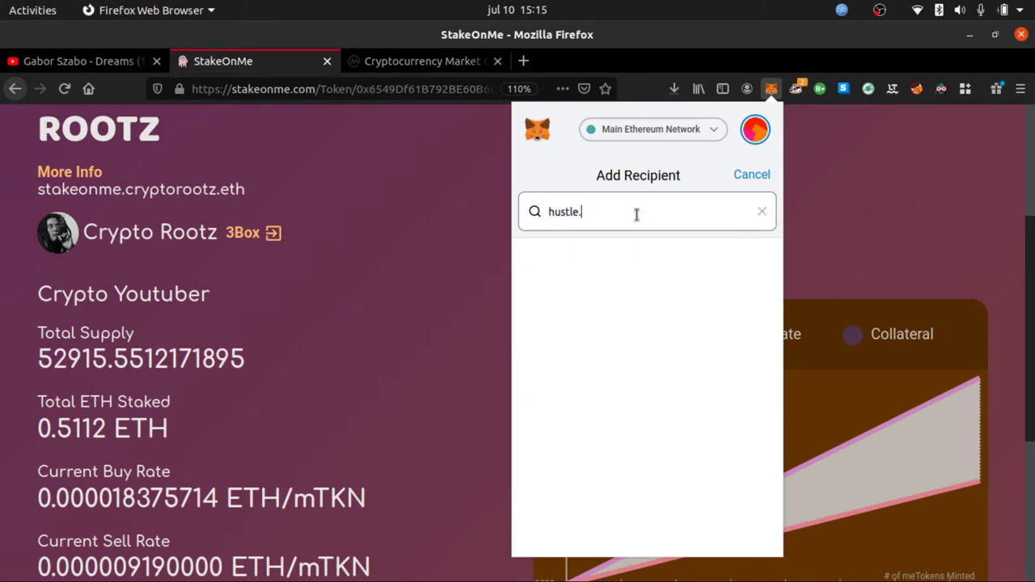
text(cryp)
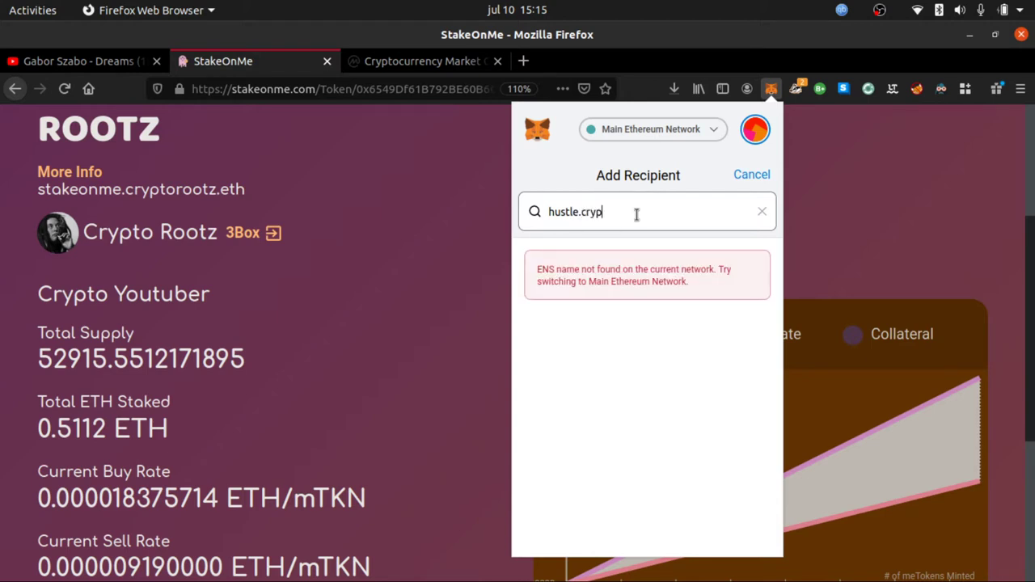
text(torootz.eth)
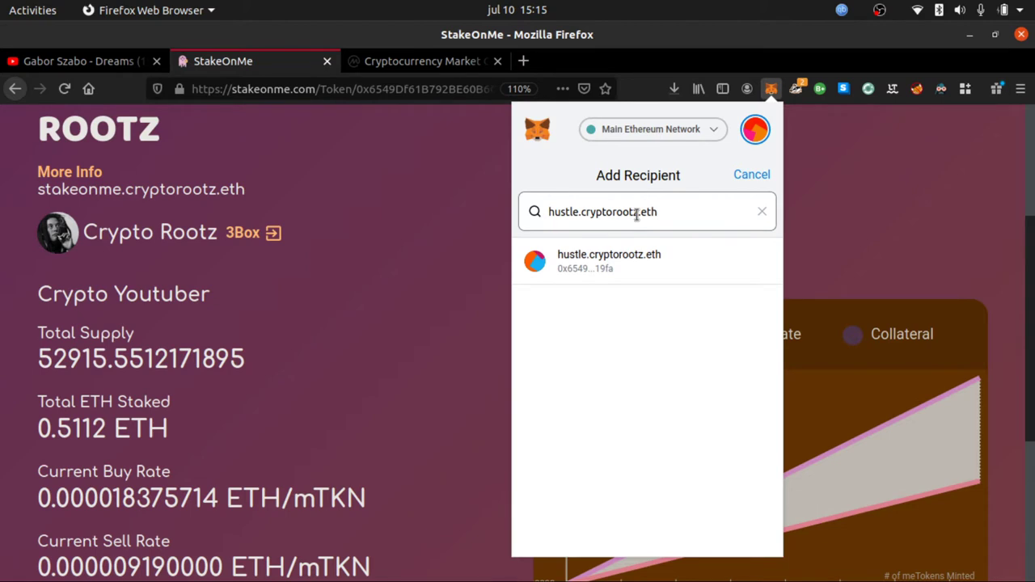
click(619, 273)
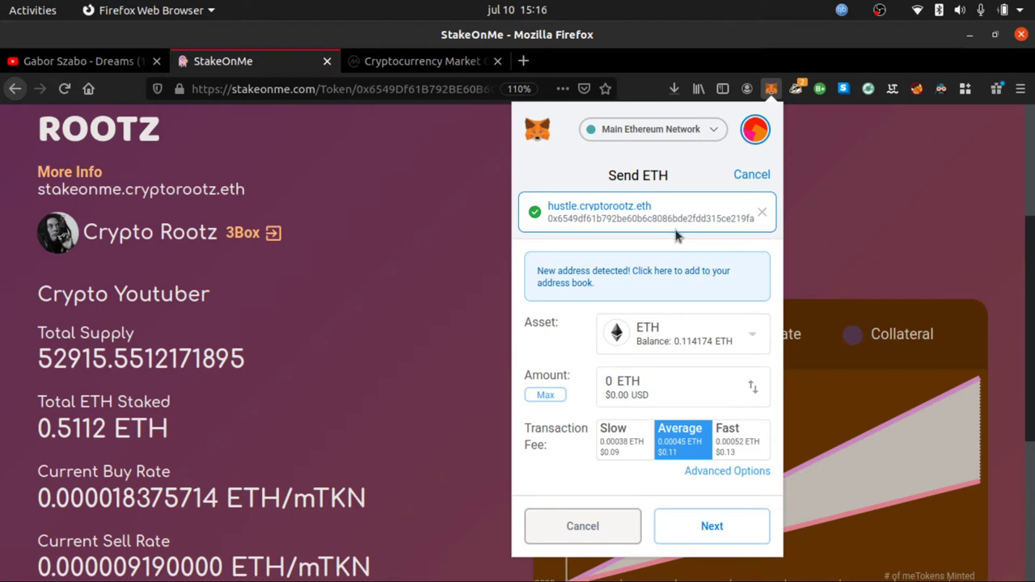
Step: Switch the amount to USD and enter 10 (about 0.041696 ETH)
click(751, 388)
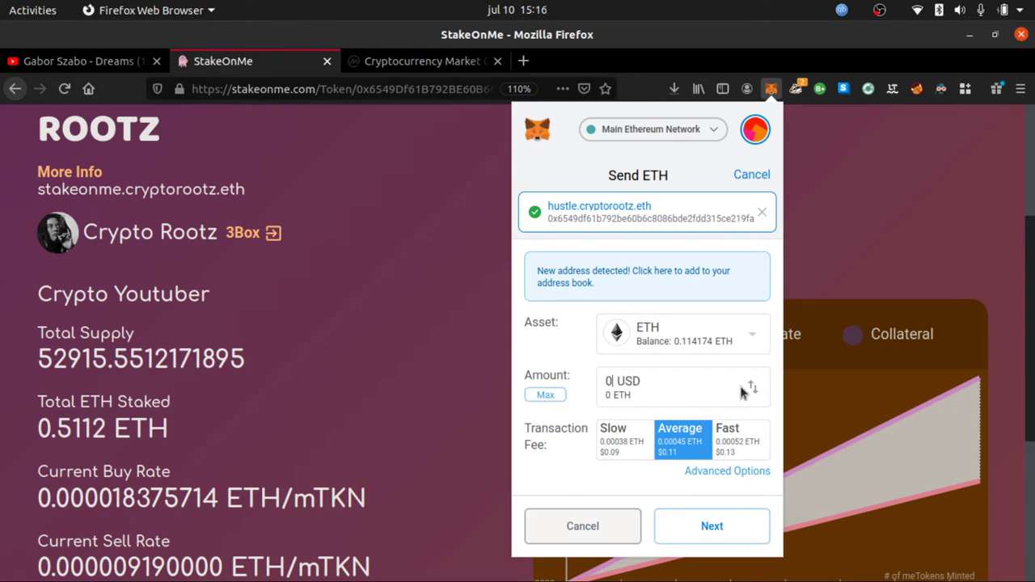
click(618, 376)
key(BackSpace)
text(10)
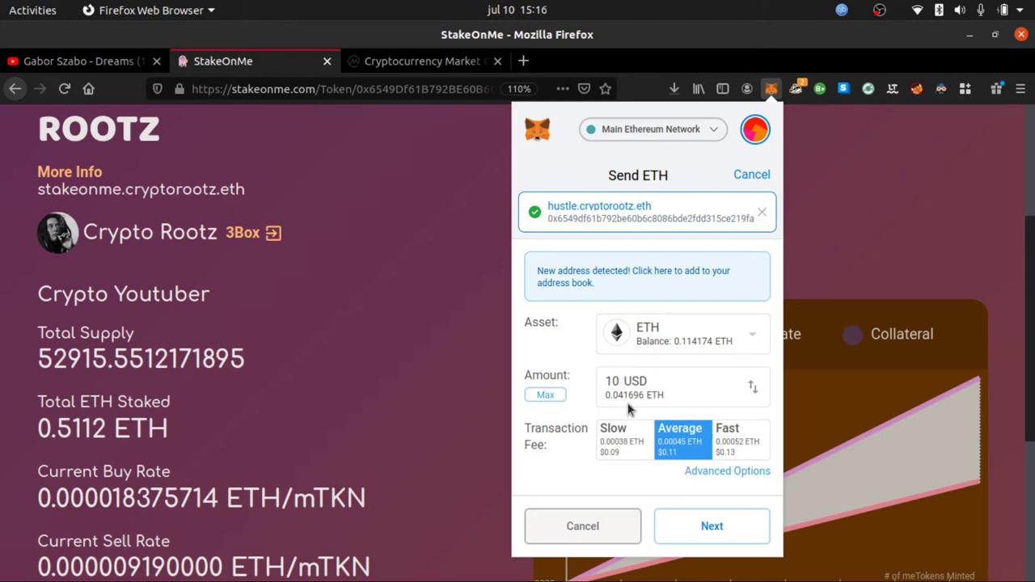
Step: Raise the gas limit from 21000 to 100000 at 25 GWEI, for a 0.0025 ETH fee
click(715, 472)
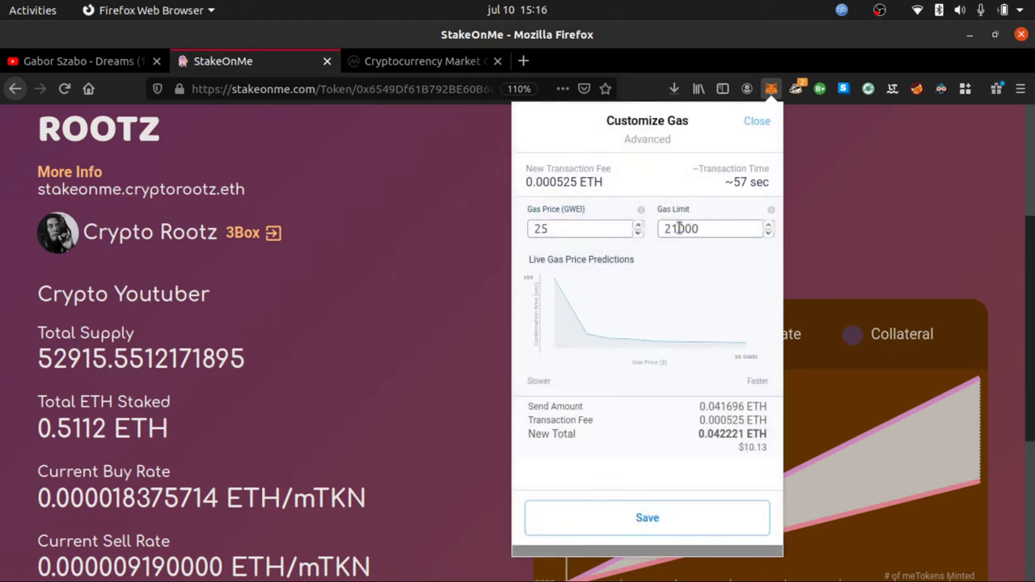
click(679, 228)
key(BackSpace)
key(BackSpace)
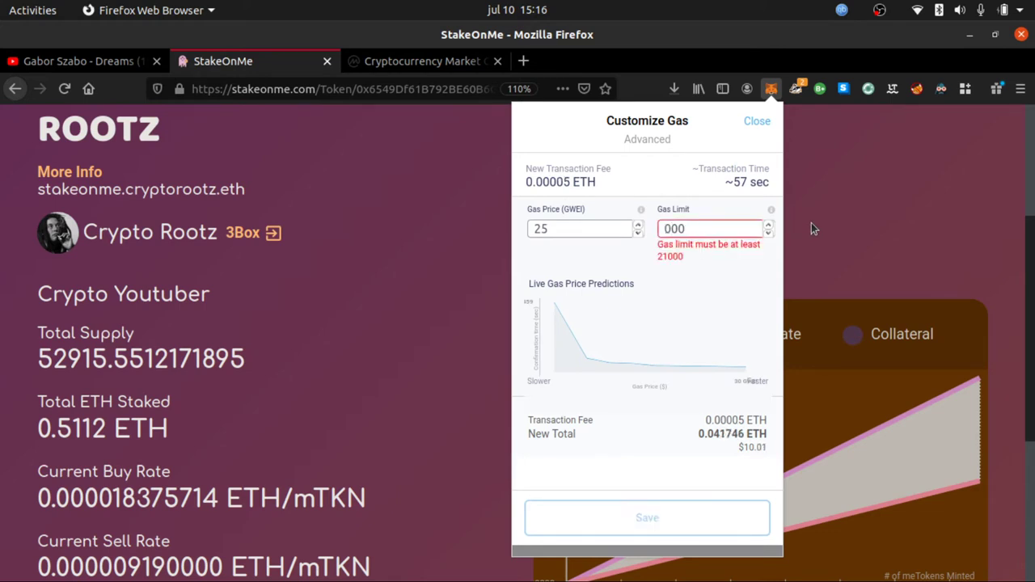
text(100)
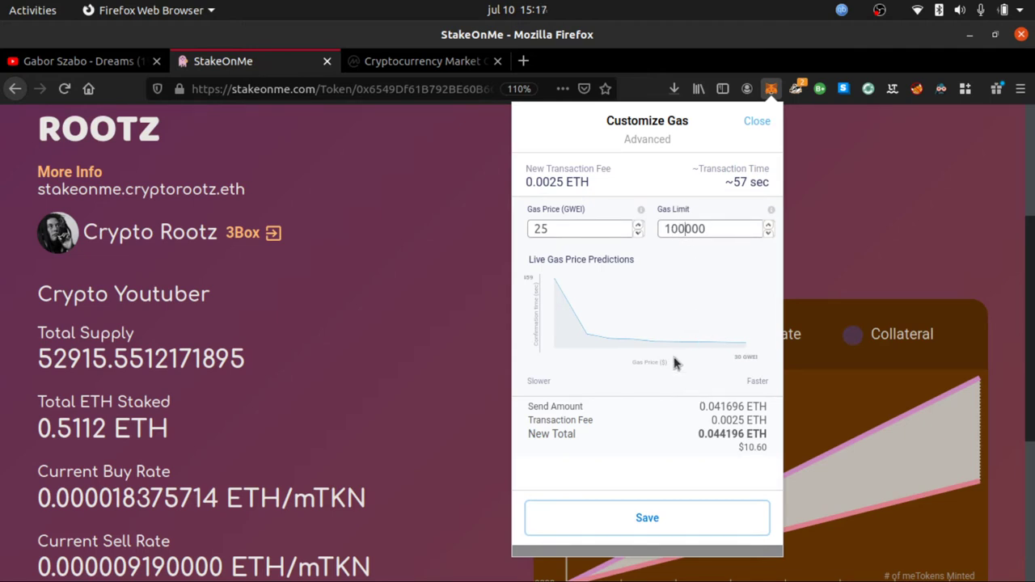
click(691, 520)
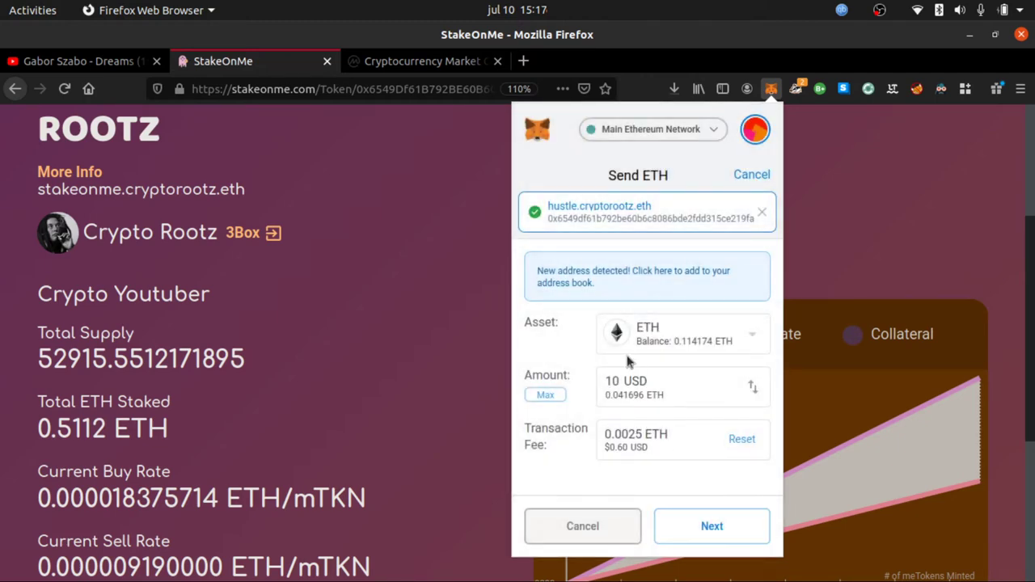
Step: Review the 0.044196 ETH transaction and reject it, returning to the Account 2 overview
click(715, 526)
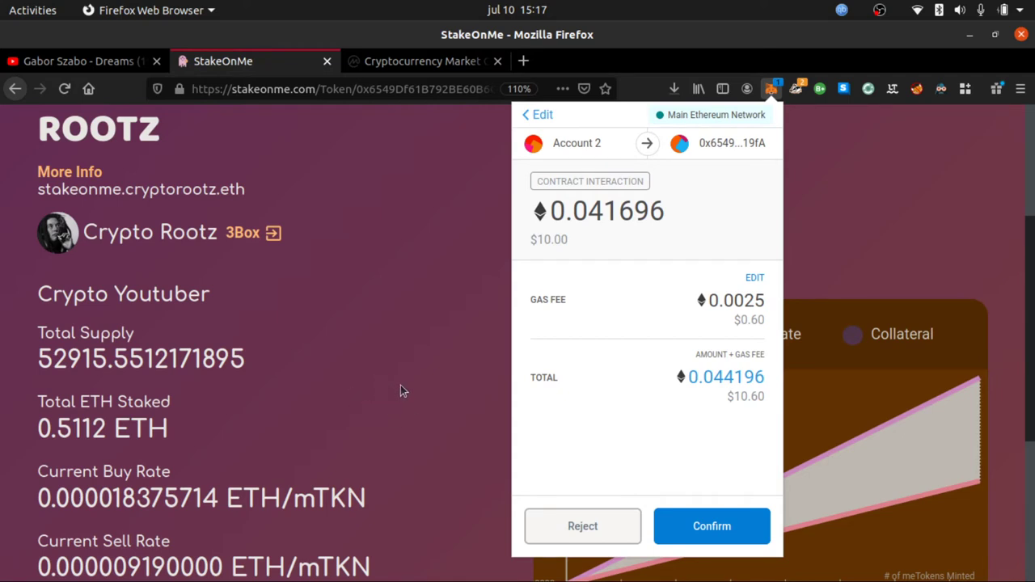
click(582, 526)
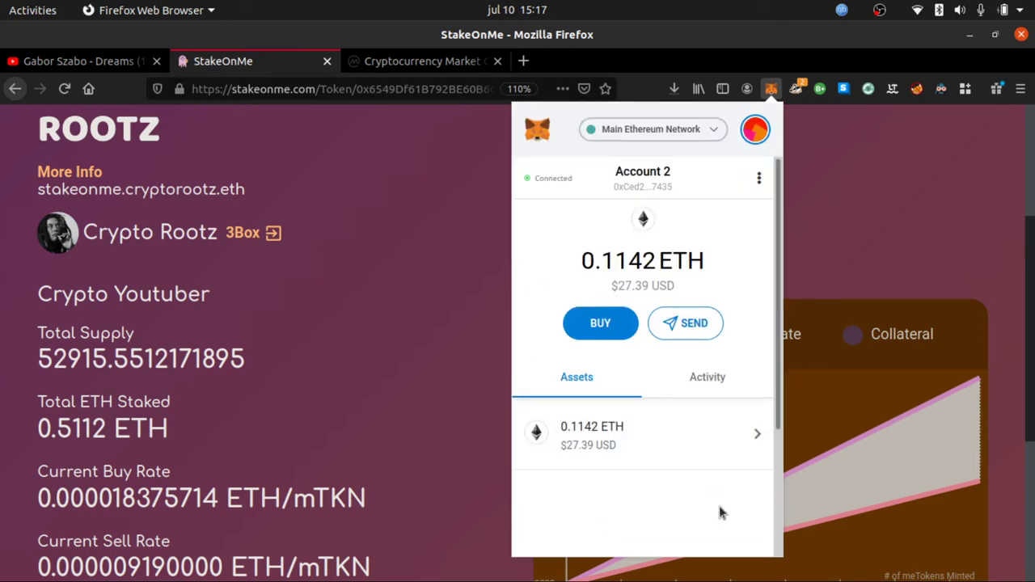
Step: Scroll the asset list to the 4851.799 ROOTZ balance, then close the MetaMask popup
scroll(663, 356, down, 1)
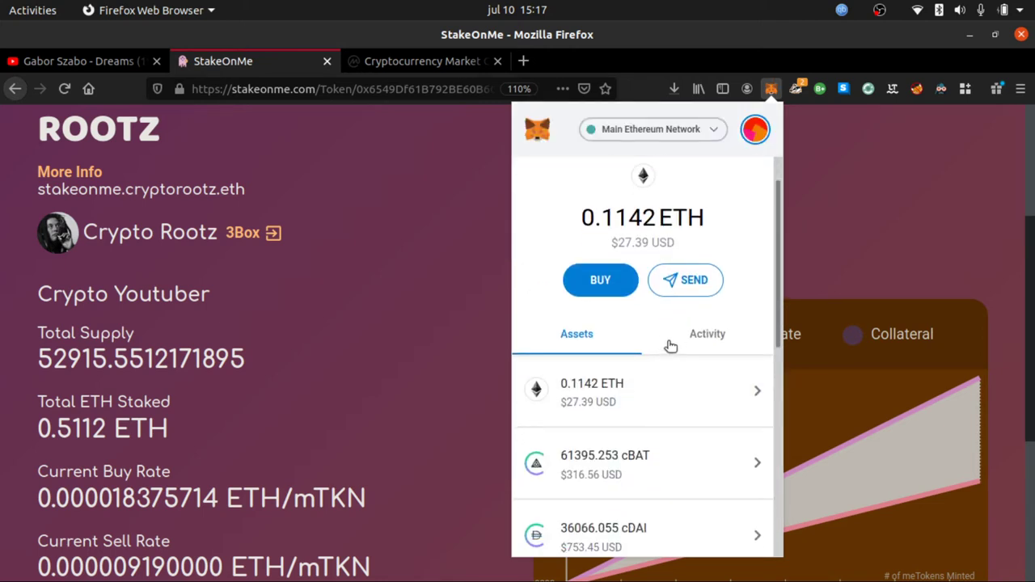
scroll(658, 323, down, 2)
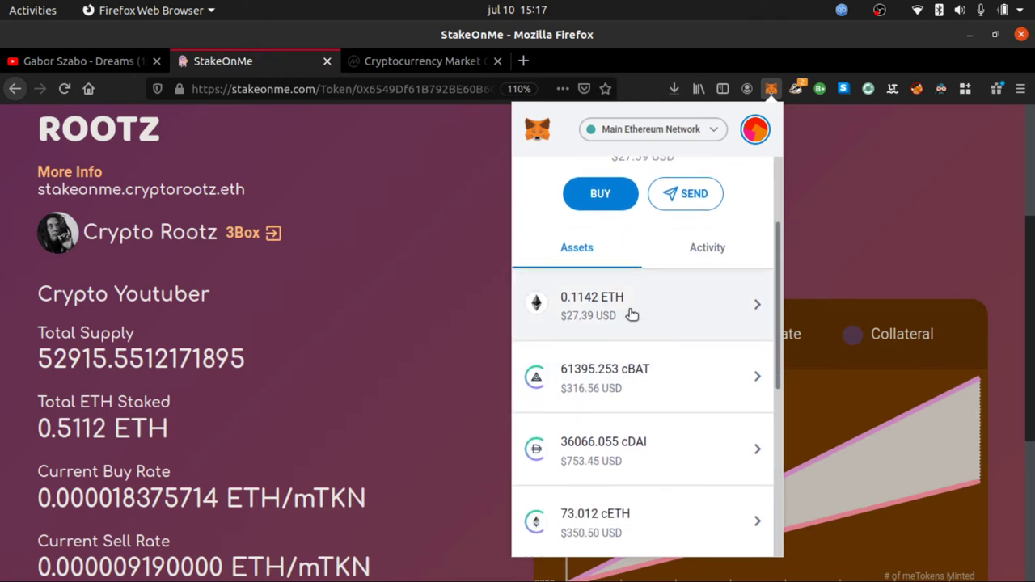
scroll(628, 315, down, 5)
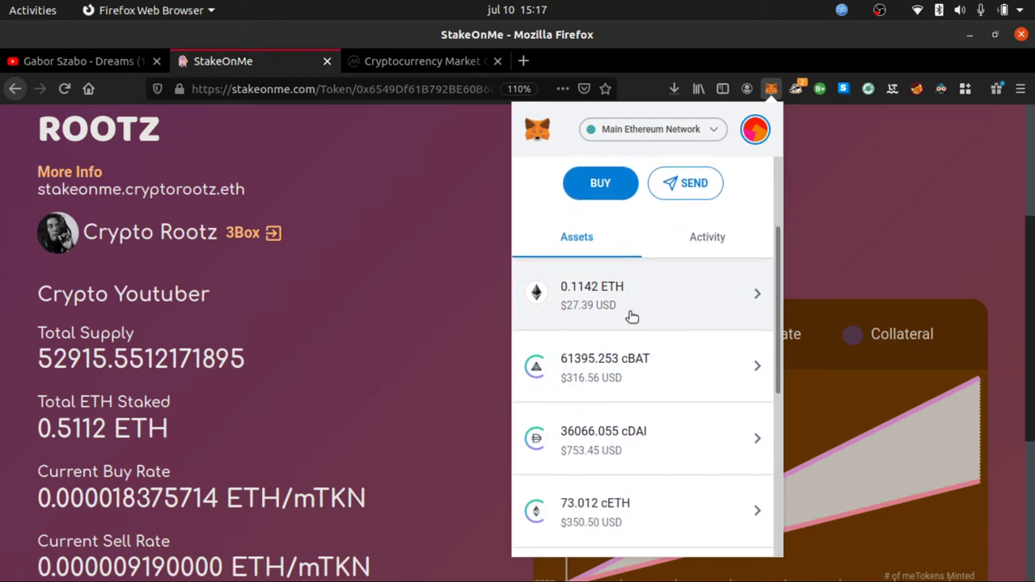
scroll(631, 321, down, 3)
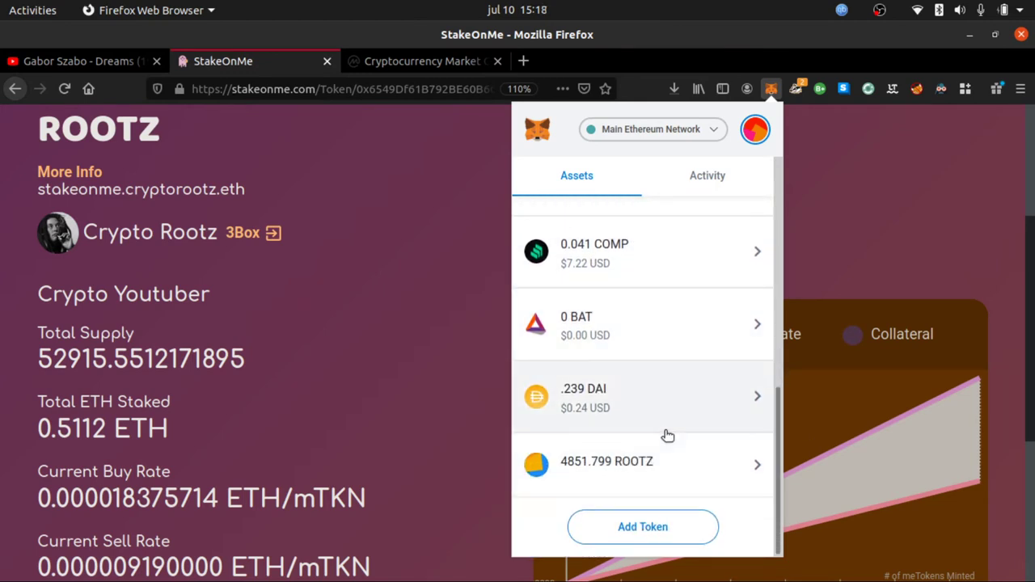
click(404, 394)
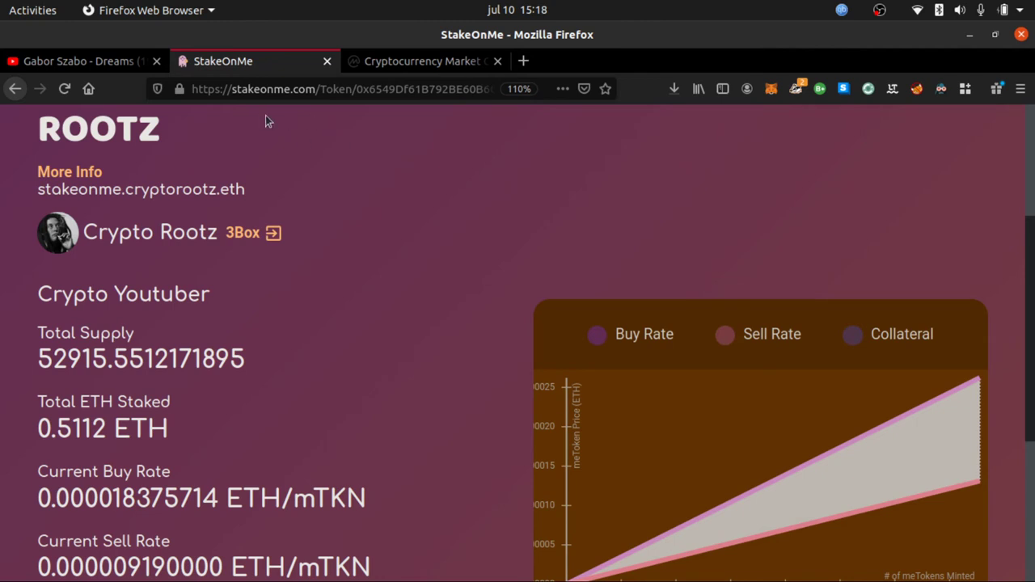
Step: Copy the meTokens ERC20 contract address from ROOTZ More Info, then reopen MetaMask
click(73, 173)
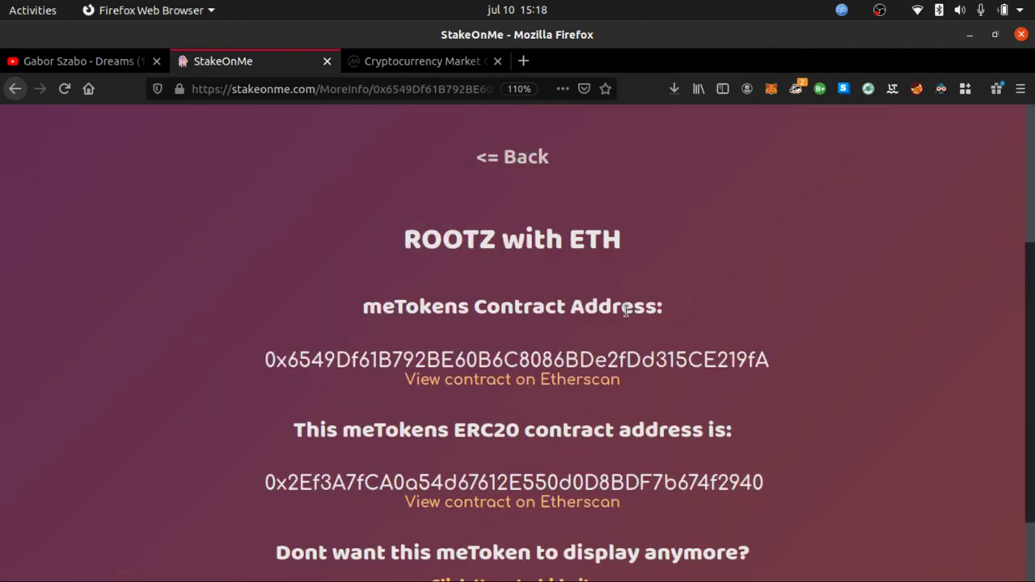
scroll(626, 311, down, 2)
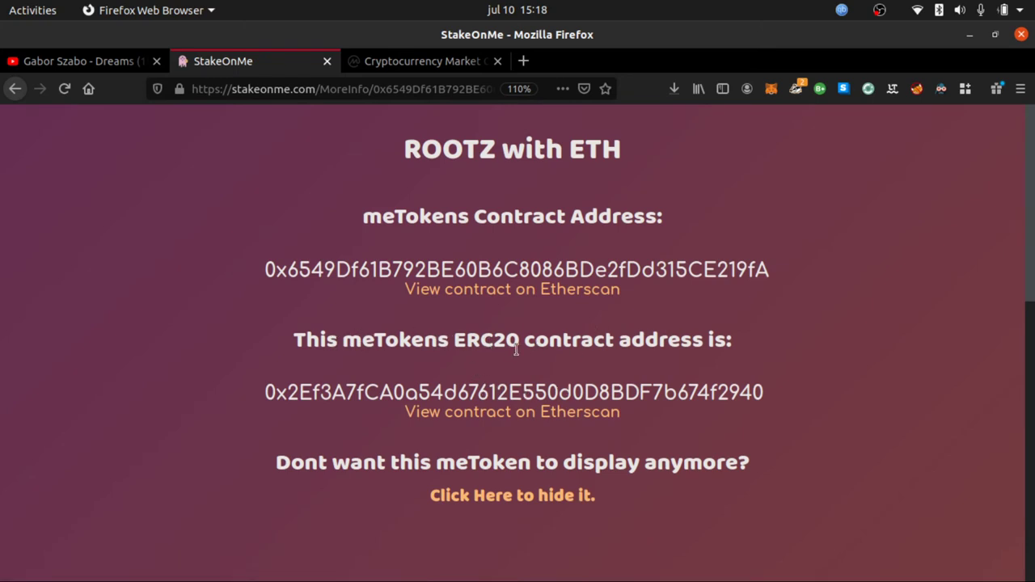
double_click(488, 391)
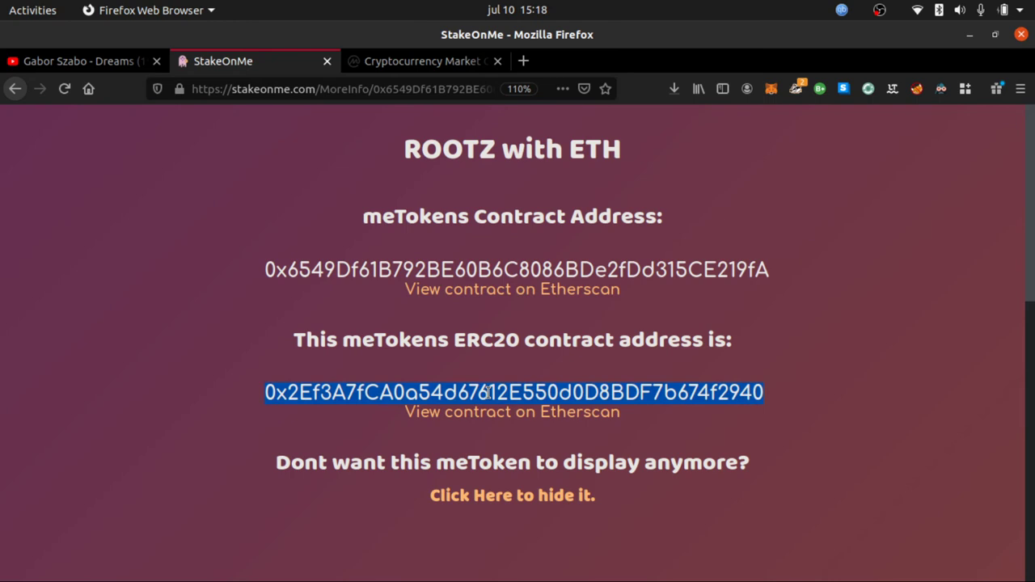
right_click(491, 397)
click(523, 406)
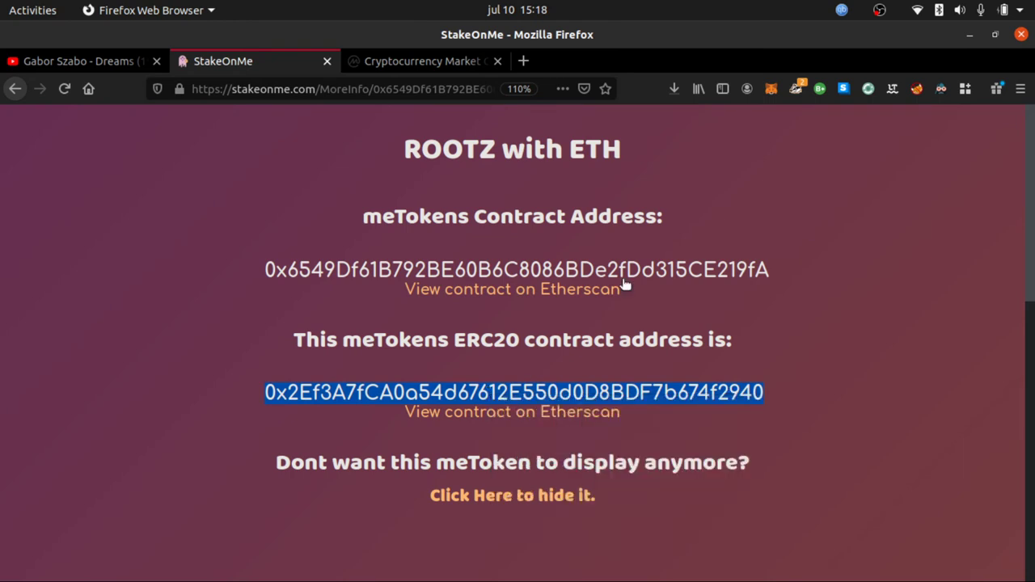
click(770, 90)
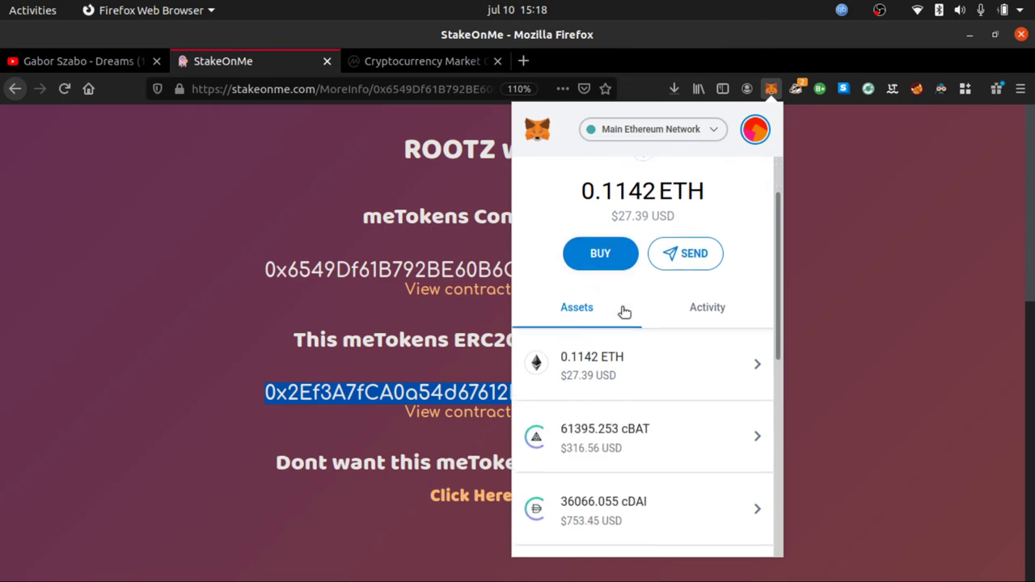
scroll(623, 311, down, 2)
scroll(630, 323, down, 6)
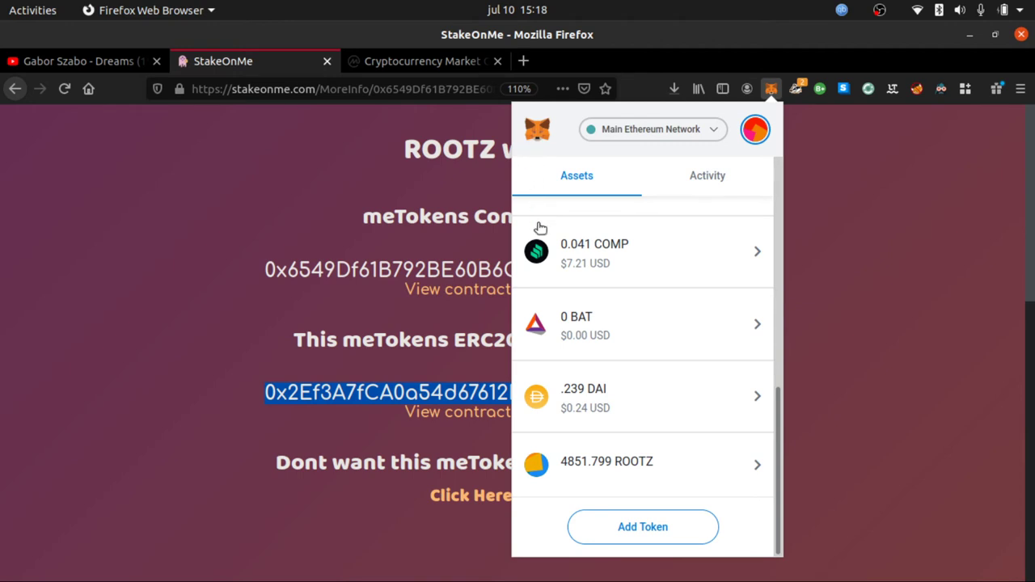
click(628, 527)
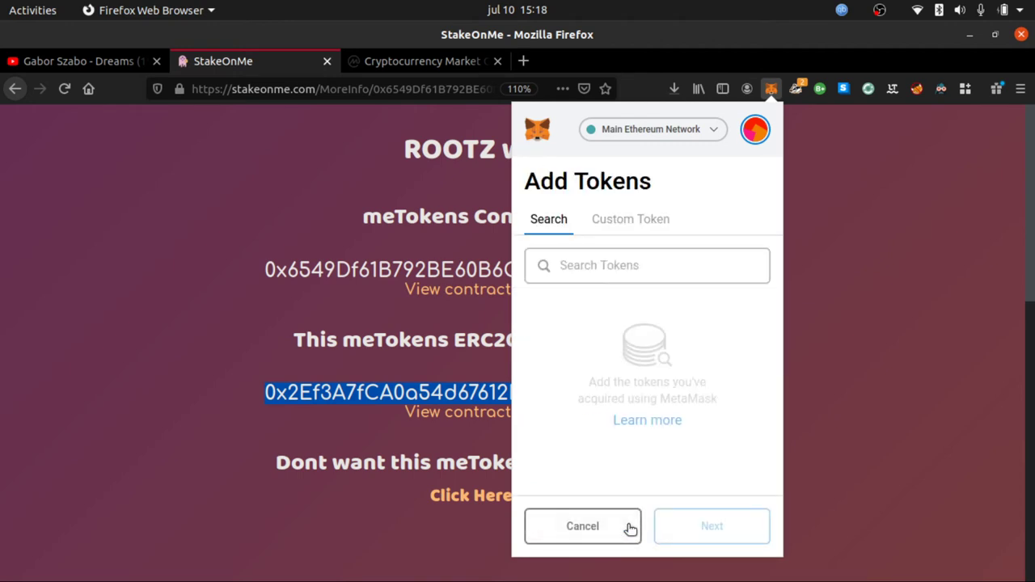
click(630, 220)
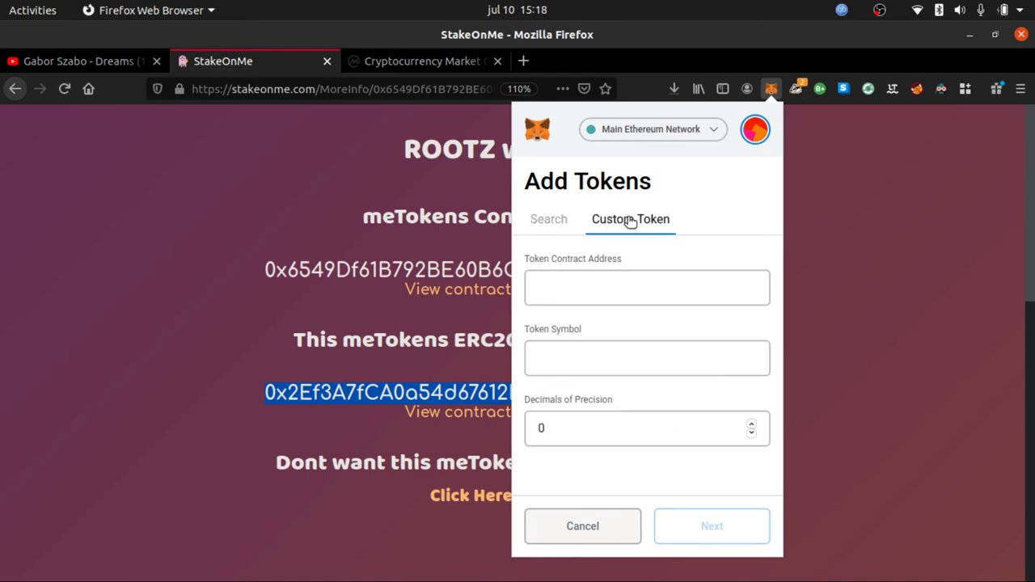
click(615, 288)
right_click(617, 290)
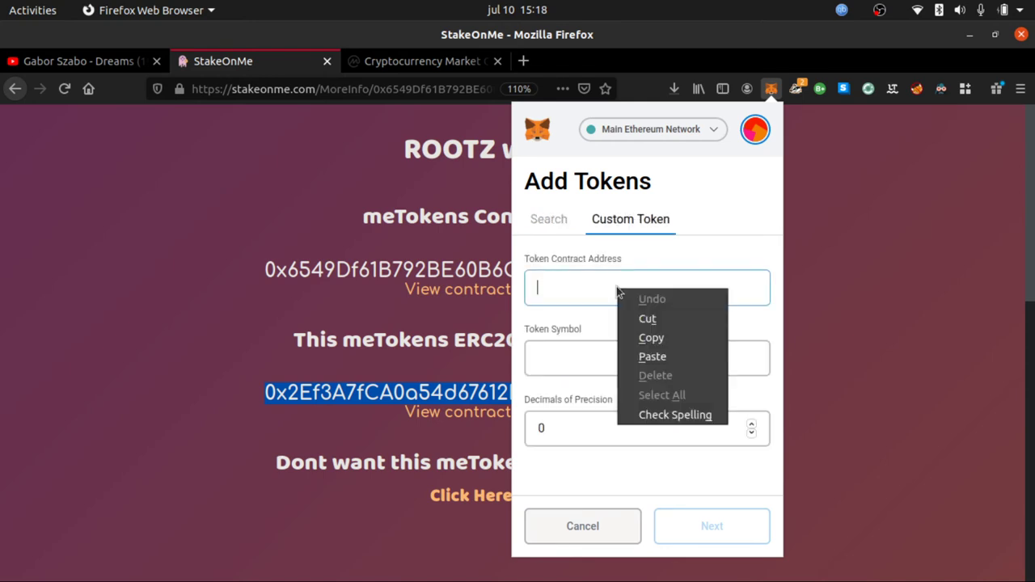
click(653, 356)
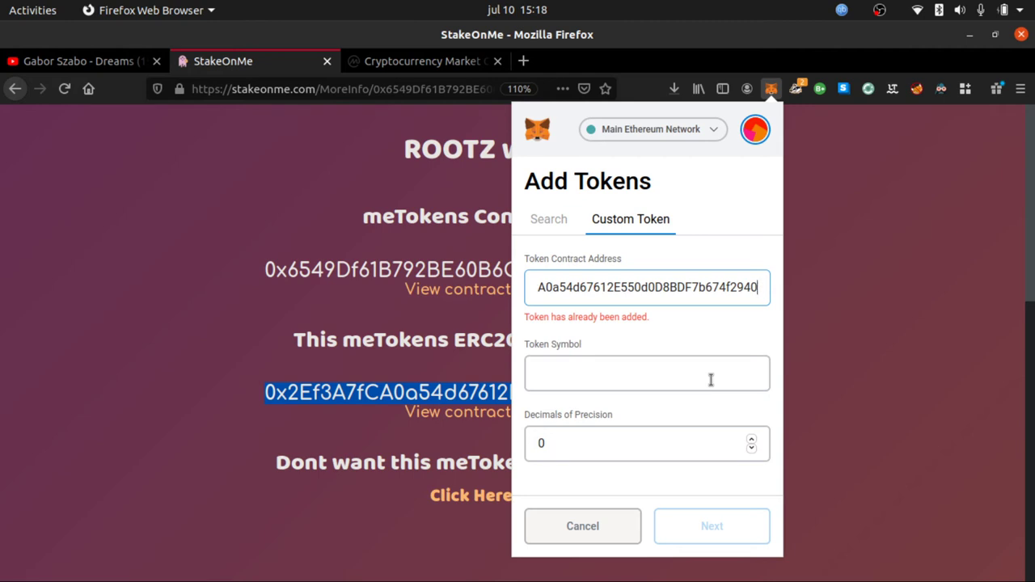
click(623, 527)
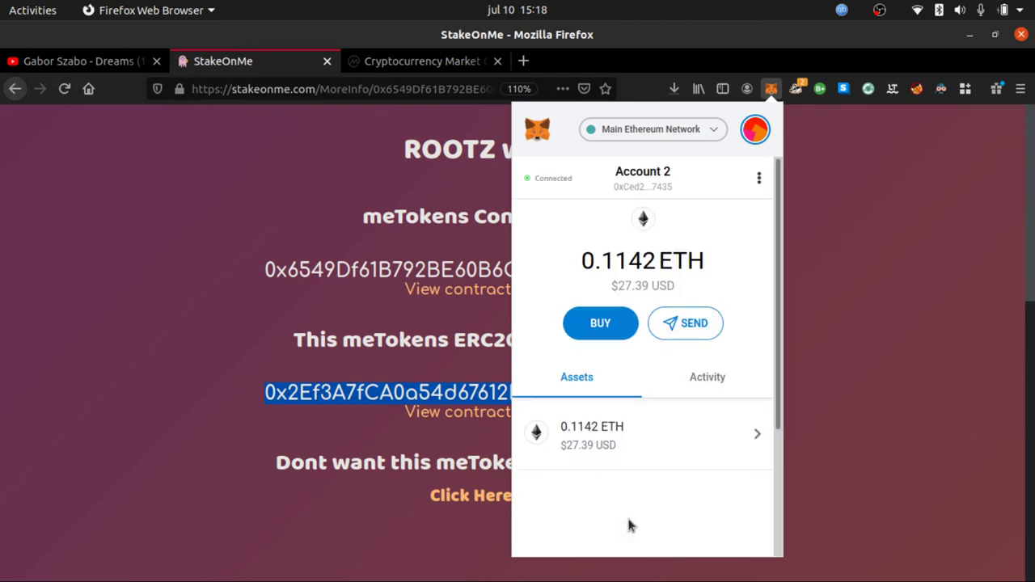
scroll(638, 388, down, 5)
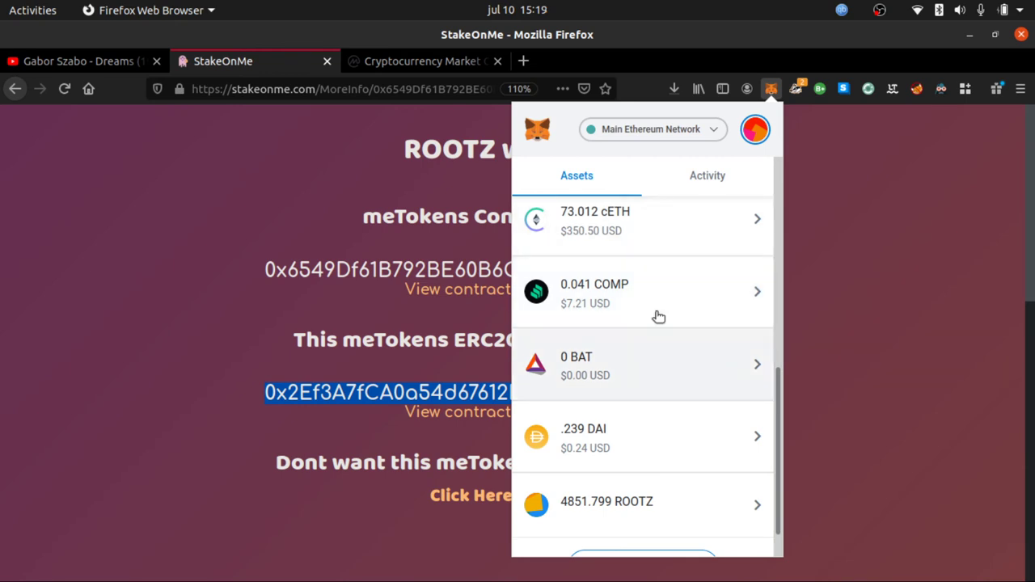
scroll(704, 423, down, 1)
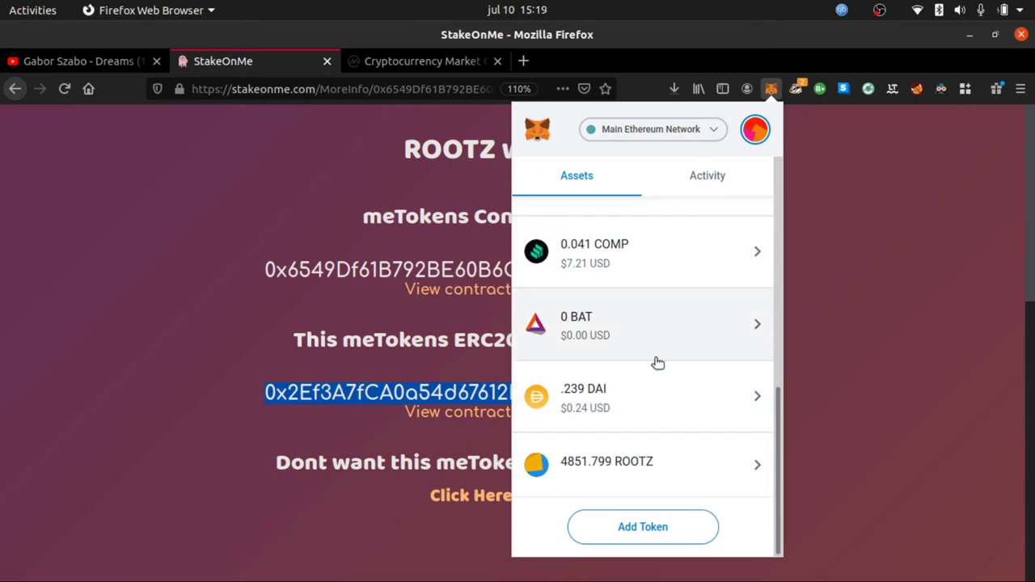
scroll(663, 388, up, 2)
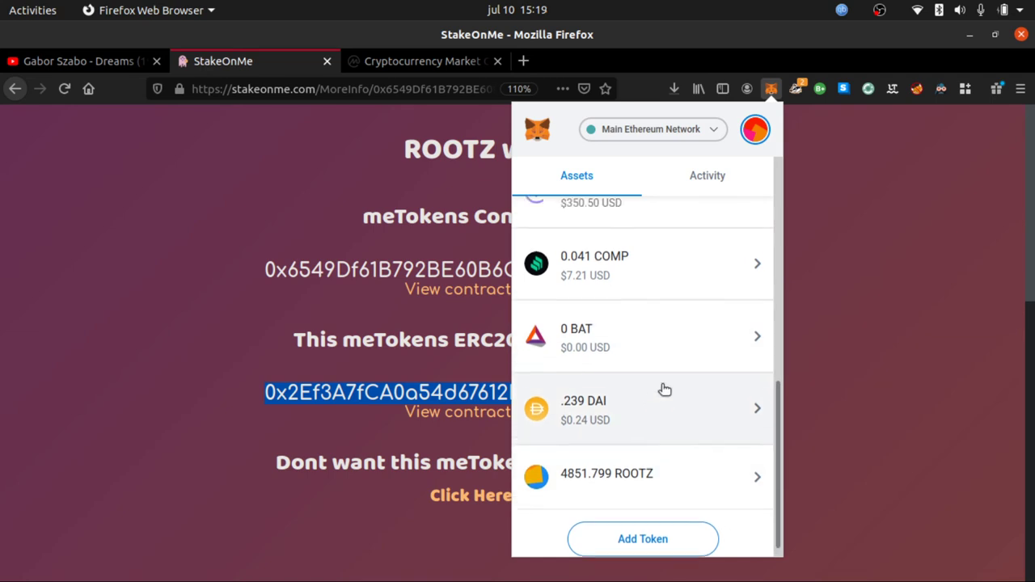
scroll(658, 351, down, 2)
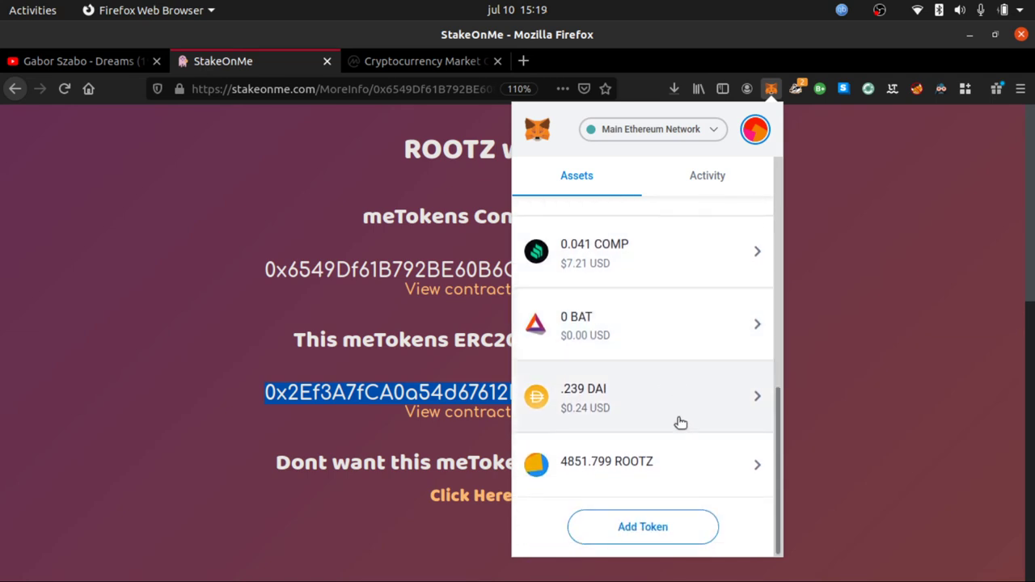
Step: Start a ROOTZ token send and set cryptorootz.eth as the resolved recipient
click(659, 466)
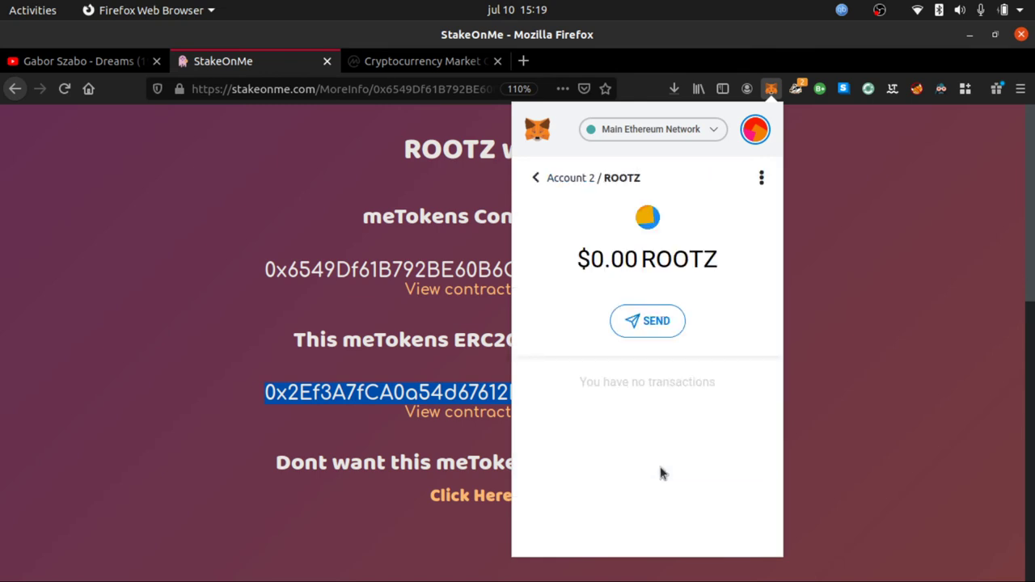
click(659, 324)
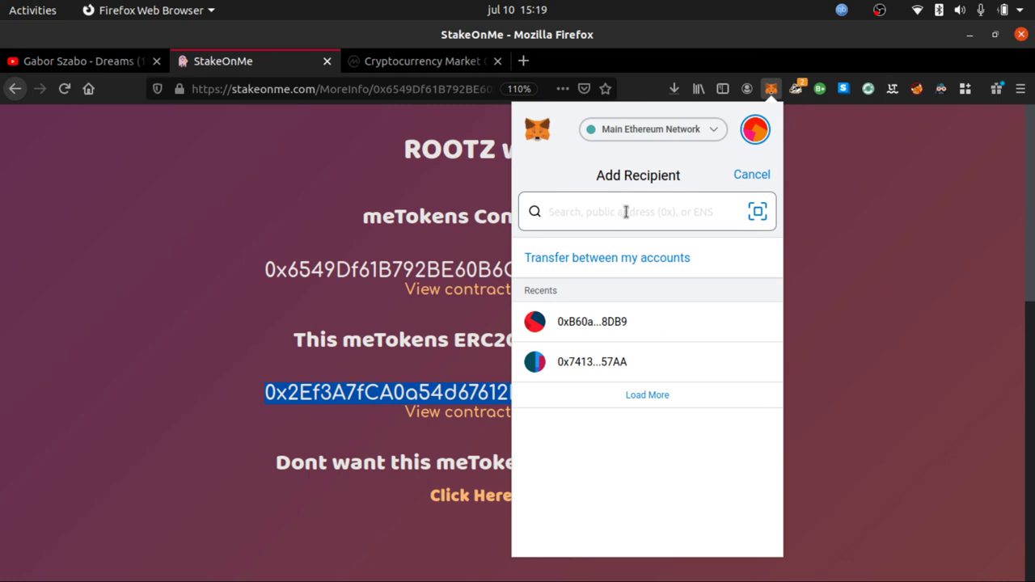
text(crypto)
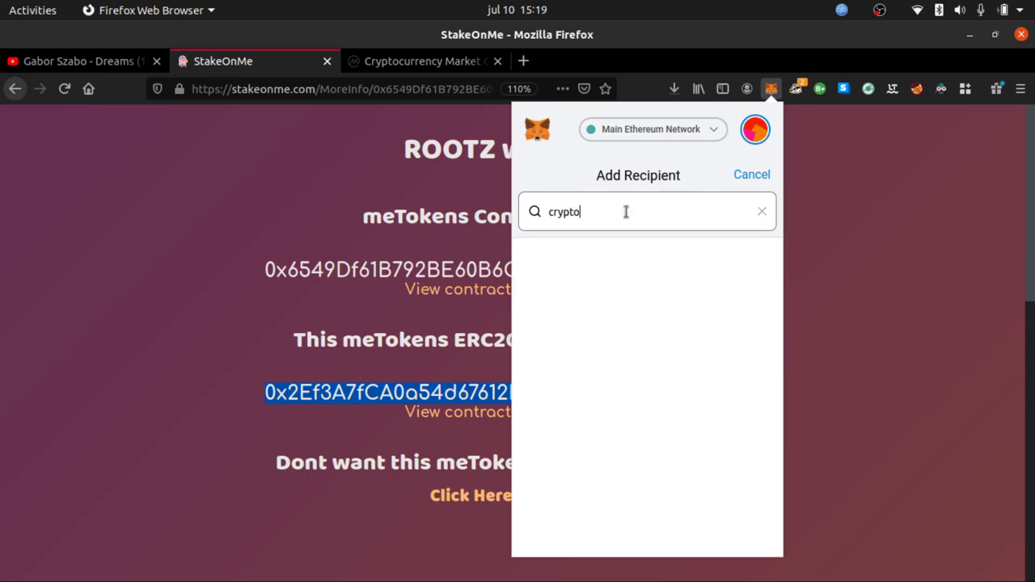
text(rootz.eth)
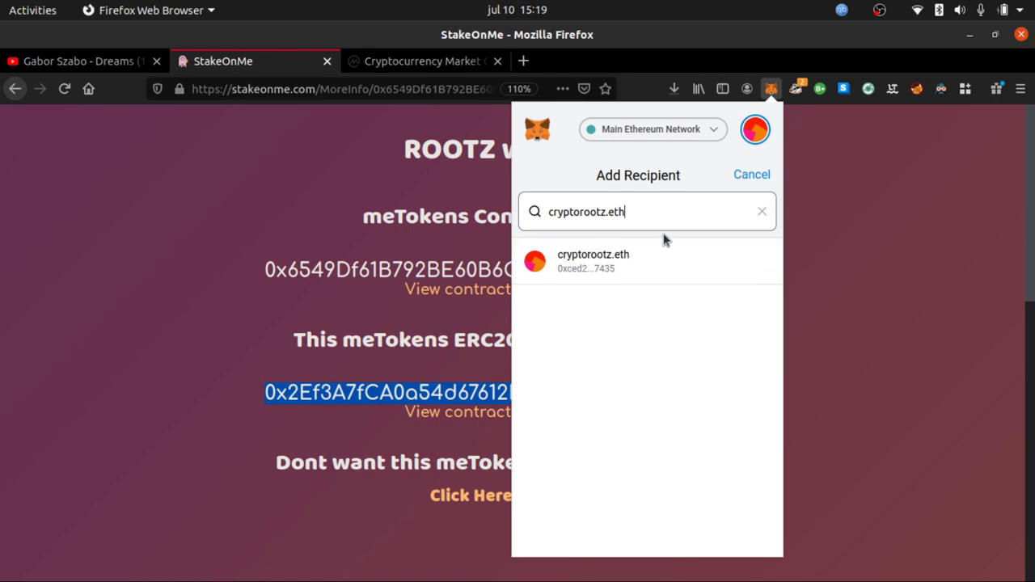
click(653, 272)
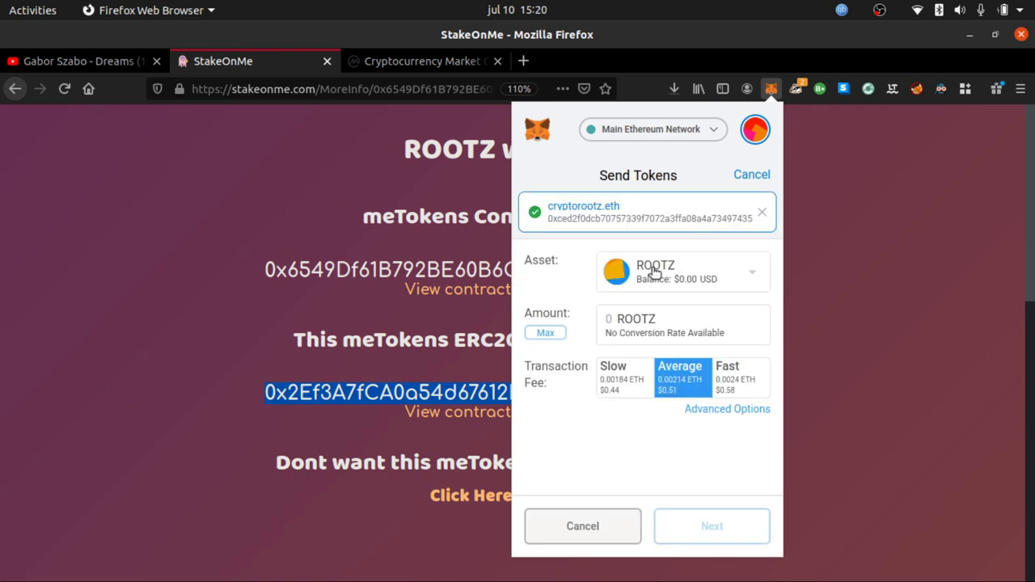